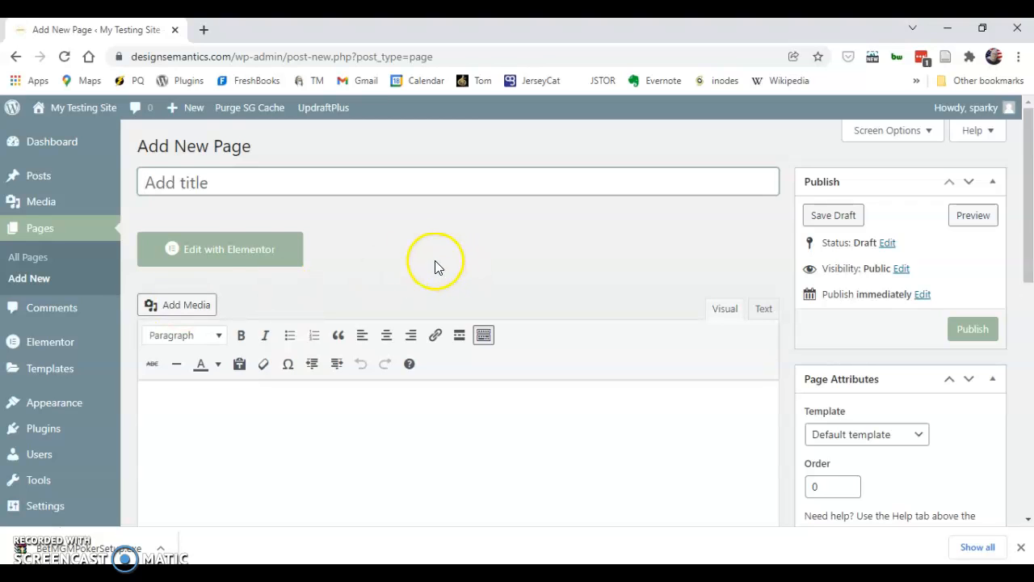
# Step: Open the new page in the Elementor editor and add a section with two equal columns
pyautogui.click(263, 257)
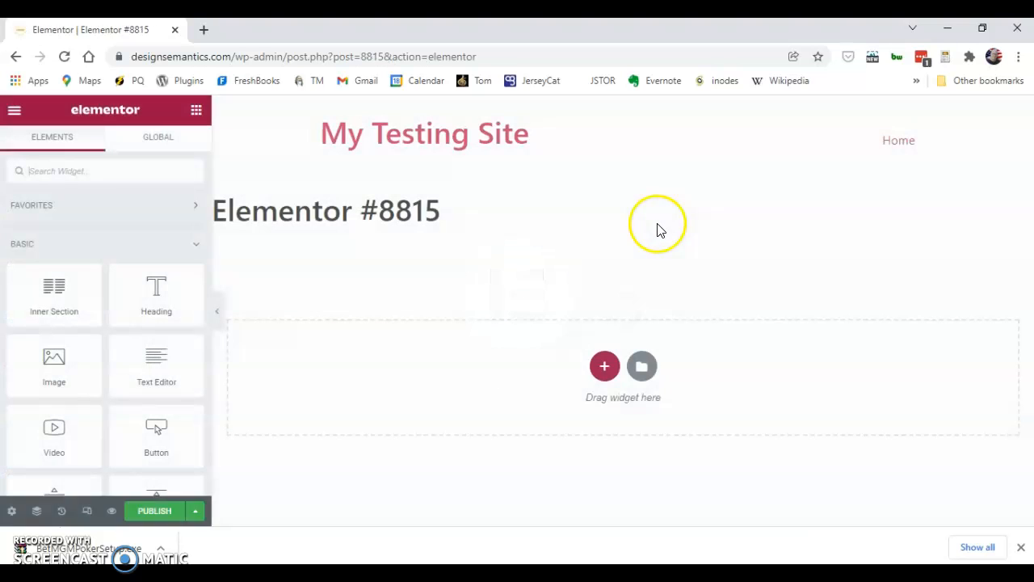
pyautogui.click(606, 369)
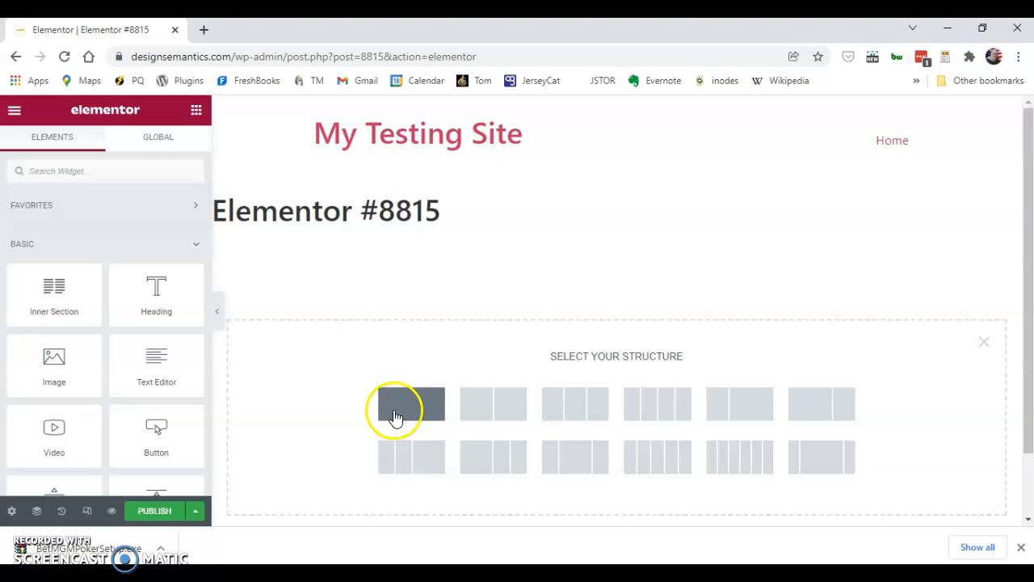
pyautogui.click(480, 409)
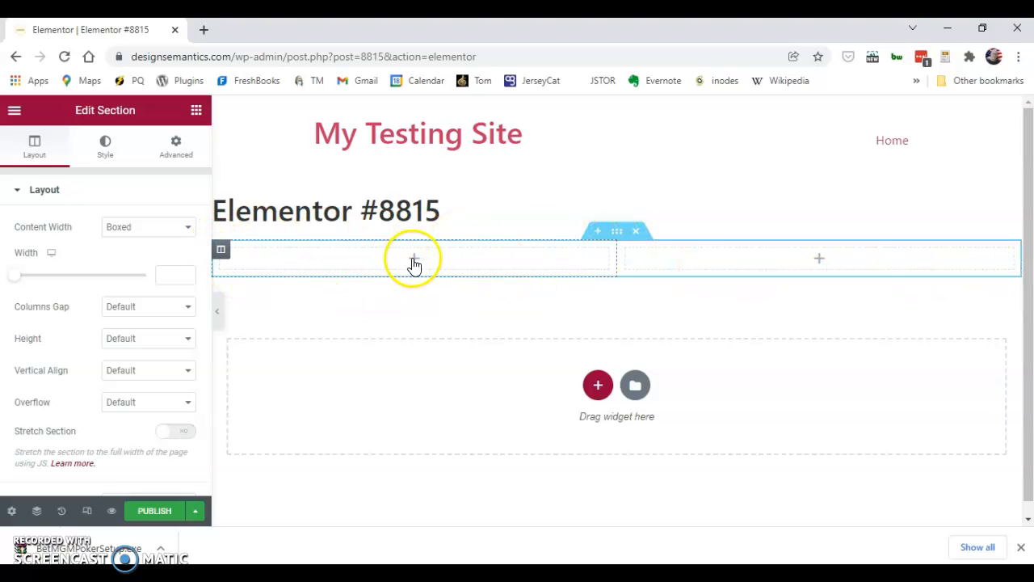
pyautogui.moveTo(229, 256); pyautogui.dragTo(628, 259)
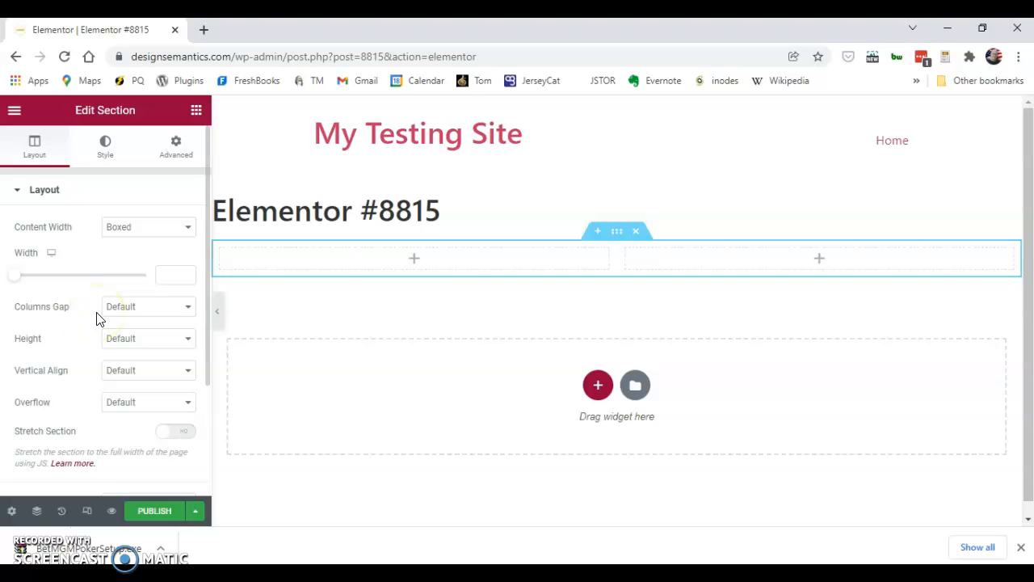
# Step: Place a Text Editor widget in the section's first column and an Image widget in its second column
pyautogui.click(196, 112)
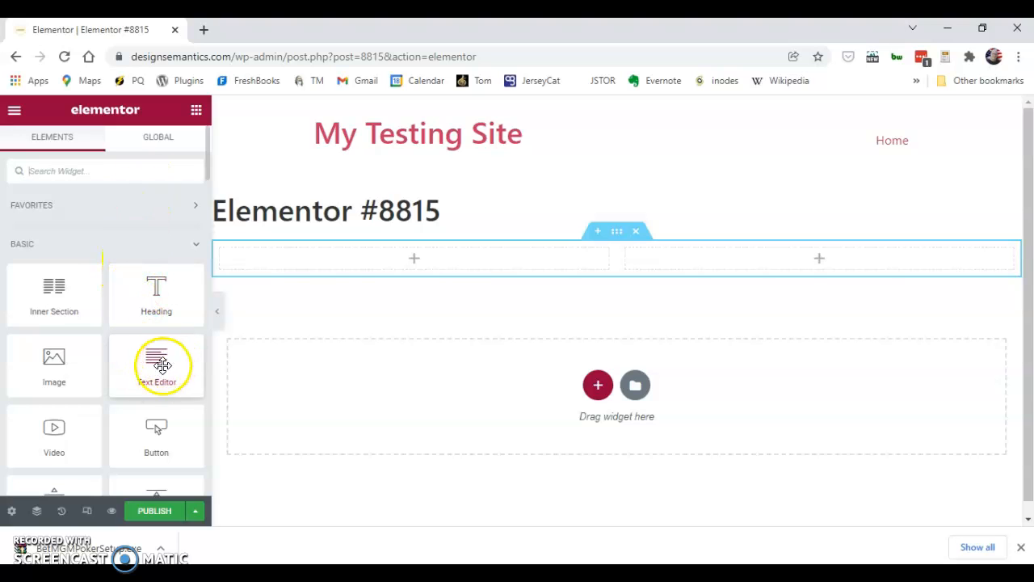
pyautogui.moveTo(161, 369); pyautogui.dragTo(417, 256)
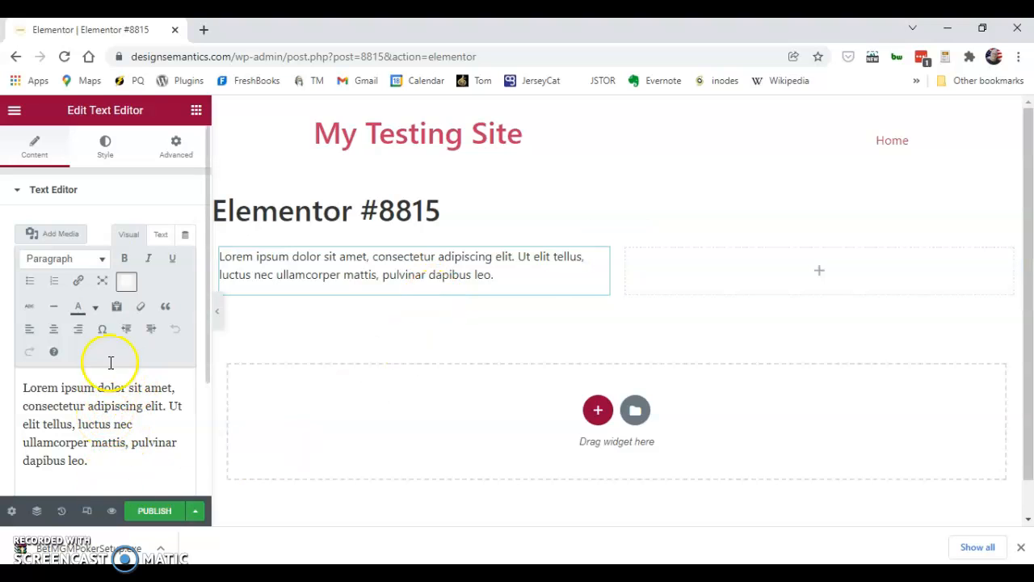
pyautogui.click(195, 110)
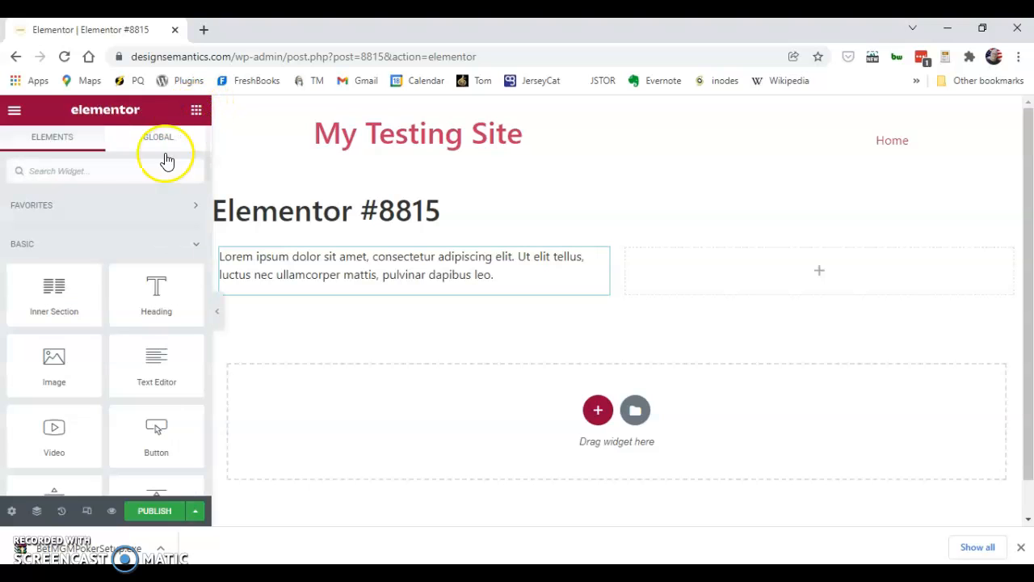
pyautogui.moveTo(67, 366); pyautogui.dragTo(764, 273)
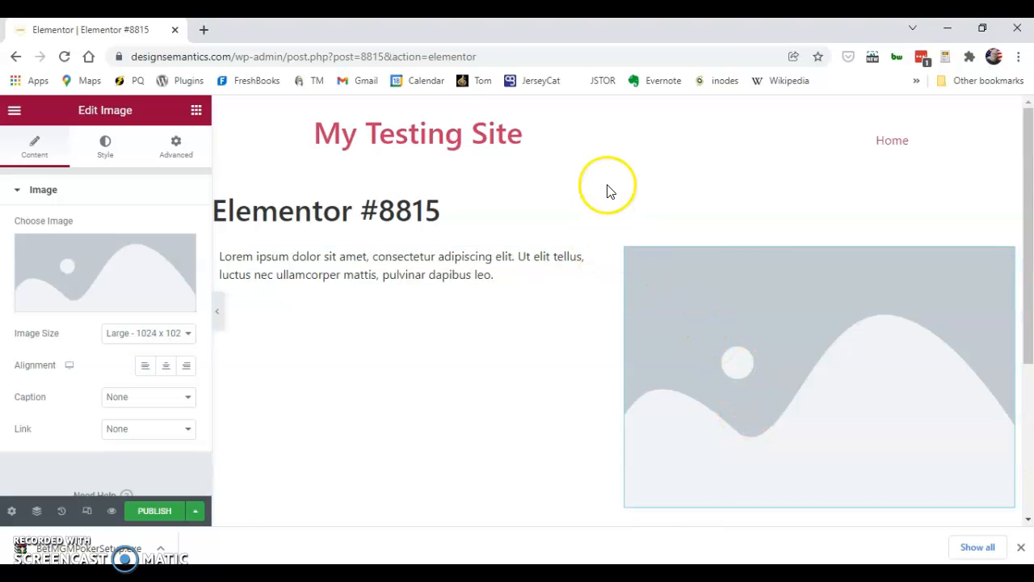
# Step: Fill the Image widget with the media library photo of the succulent, books and eyeglasses
pyautogui.moveTo(92, 284)
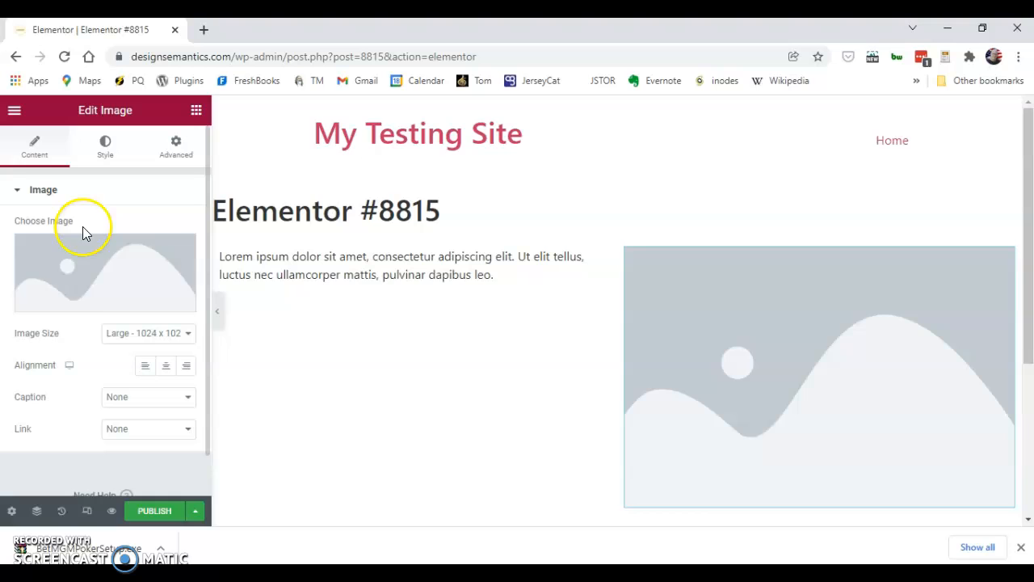
pyautogui.click(123, 271)
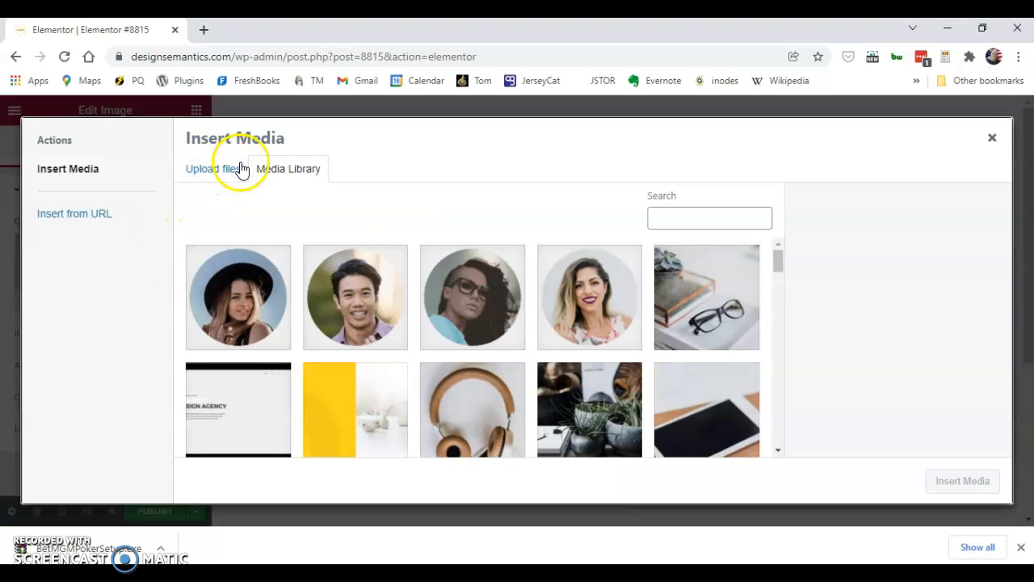
pyautogui.scroll(-3, 784, 425)
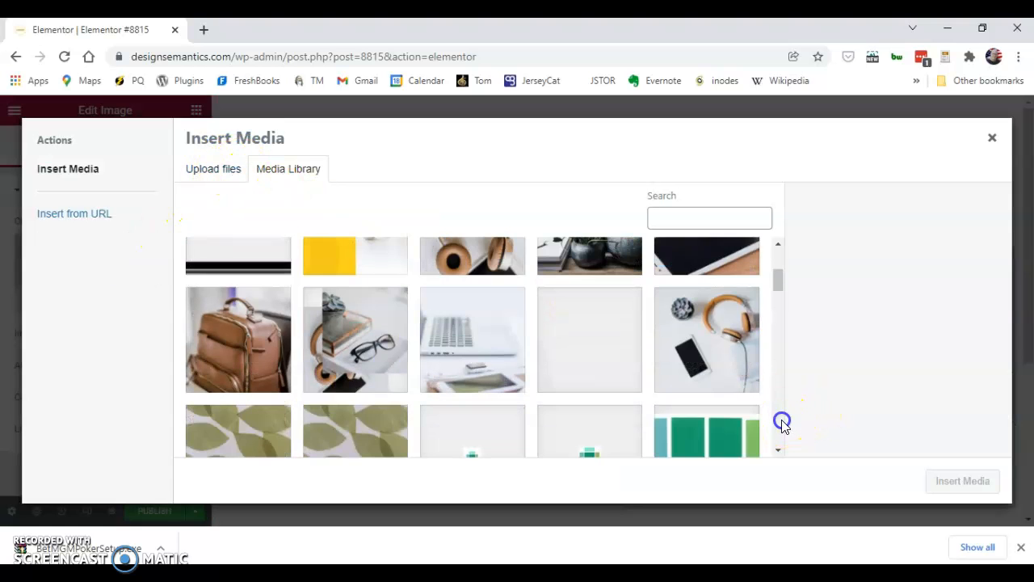
pyautogui.click(780, 257)
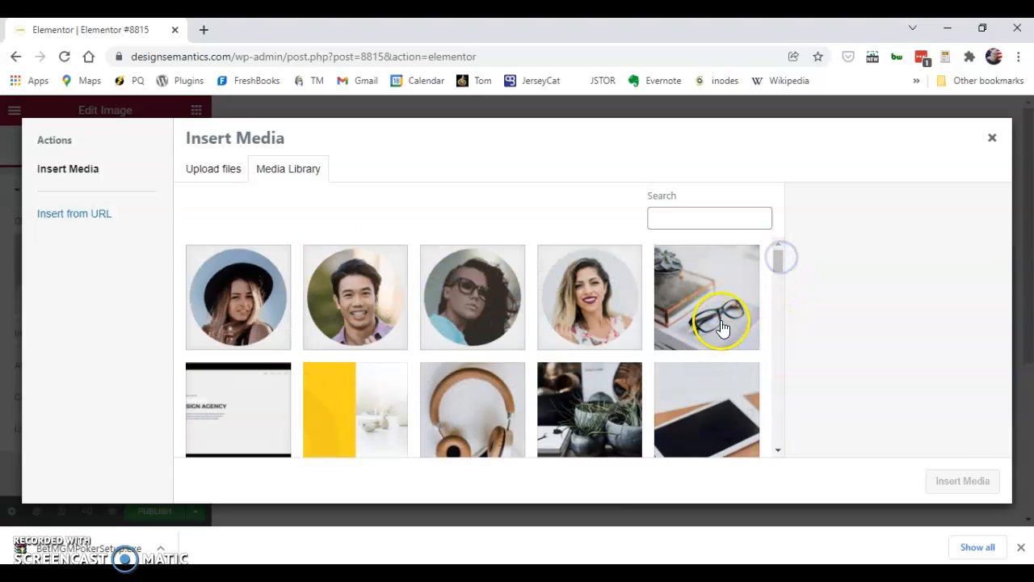
pyautogui.click(732, 317)
pyautogui.click(963, 482)
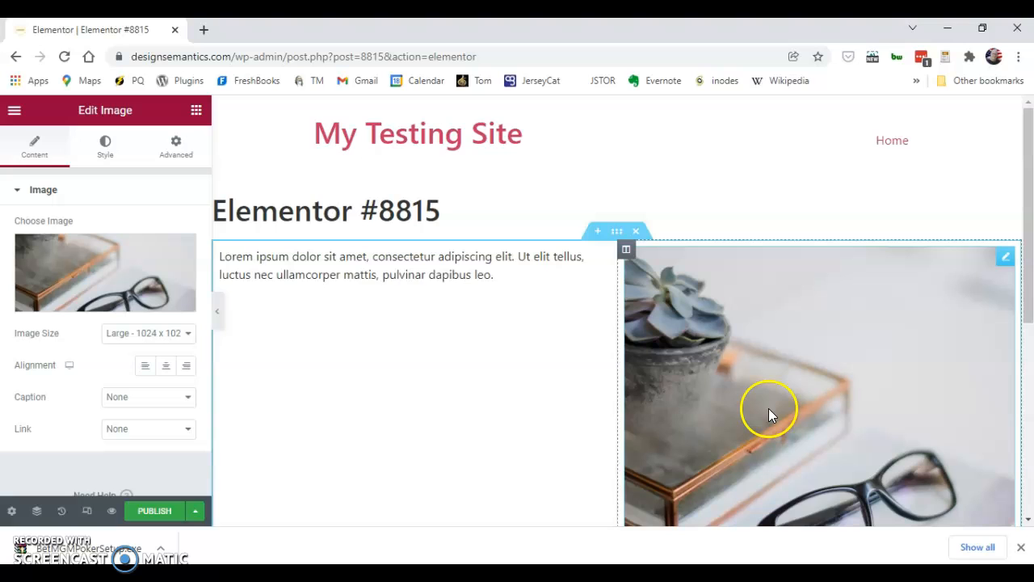
# Step: Publish the page and look over its live version from top to bottom
pyautogui.scroll(-3, 398, 431)
pyautogui.scroll(3, 398, 432)
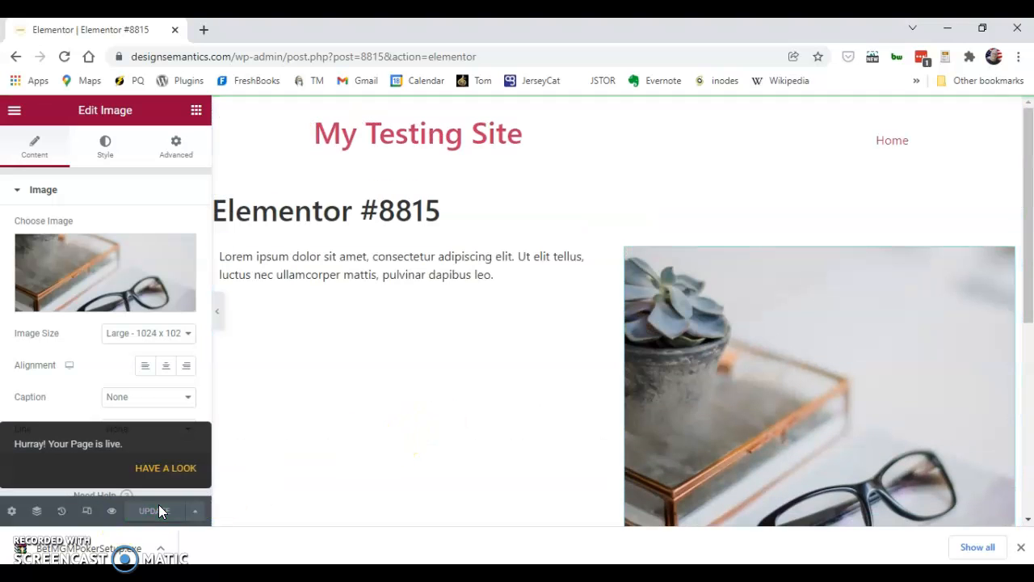
pyautogui.click(176, 467)
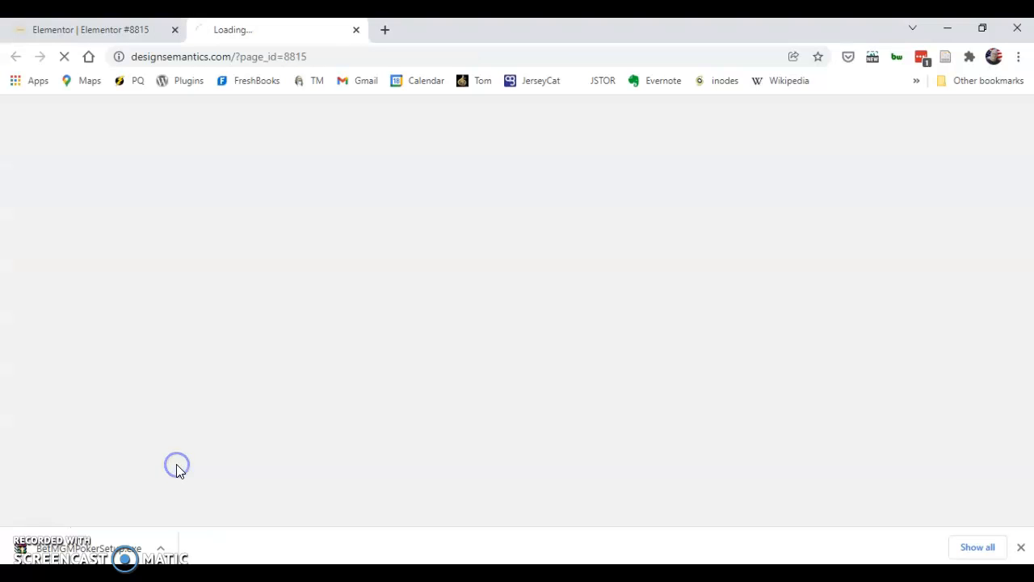
pyautogui.scroll(-3, 278, 352)
pyautogui.scroll(3, 287, 350)
pyautogui.scroll(-3, 288, 349)
pyautogui.scroll(3, 289, 349)
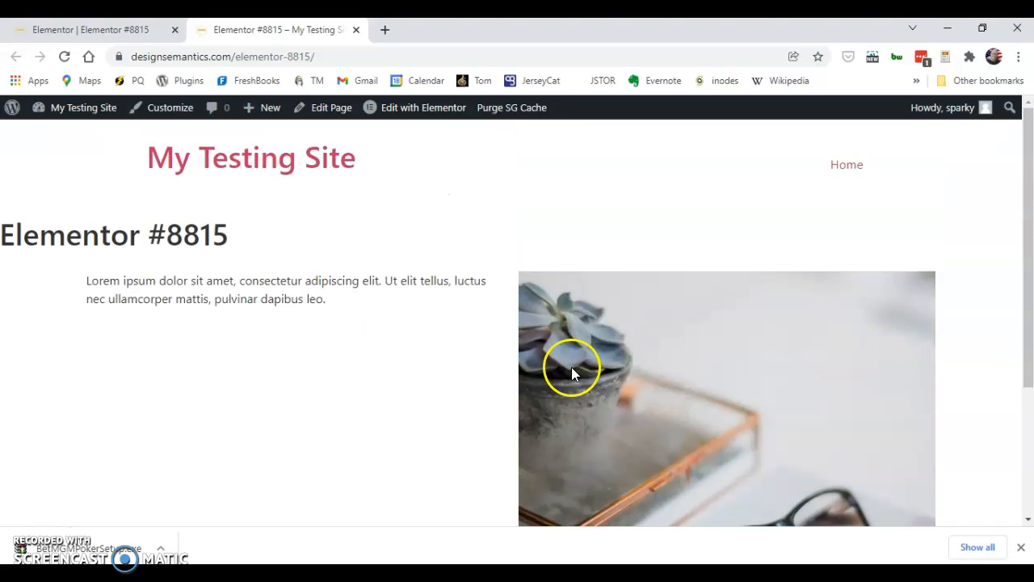
pyautogui.scroll(-3, 315, 372)
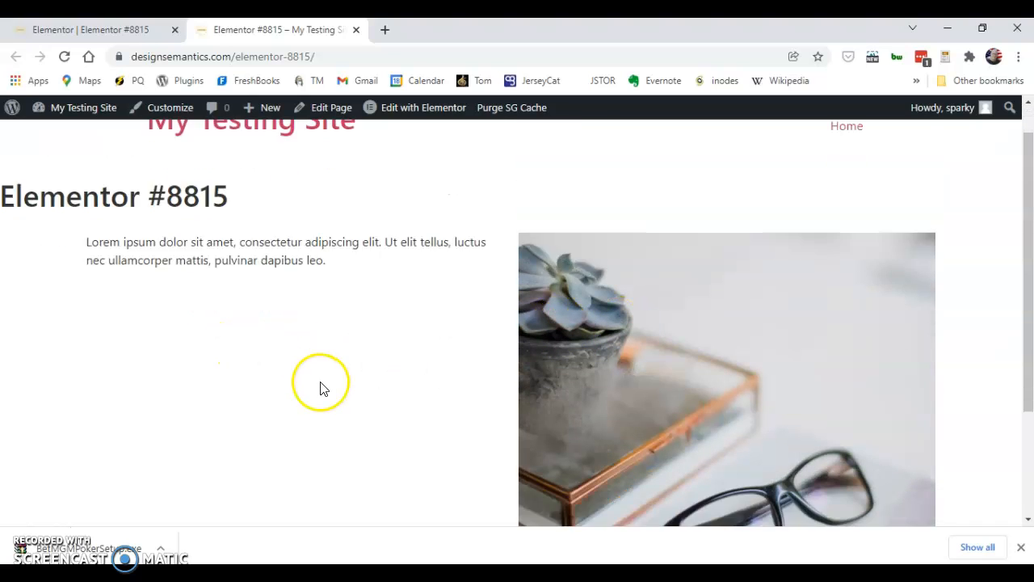
pyautogui.scroll(3, 450, 358)
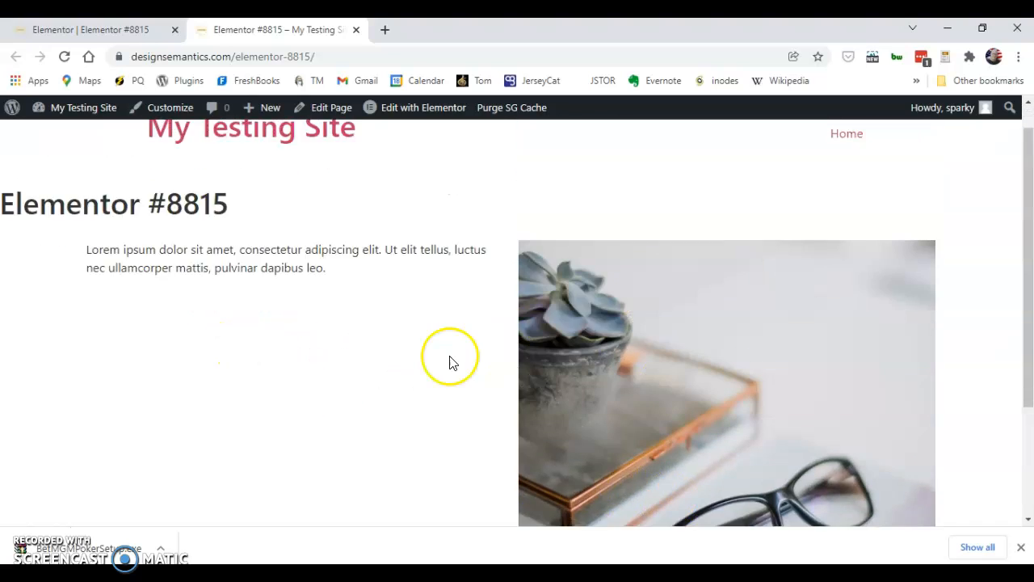
# Step: Back in the editor, set the image's size to Medium with left alignment and update the page
pyautogui.click(88, 28)
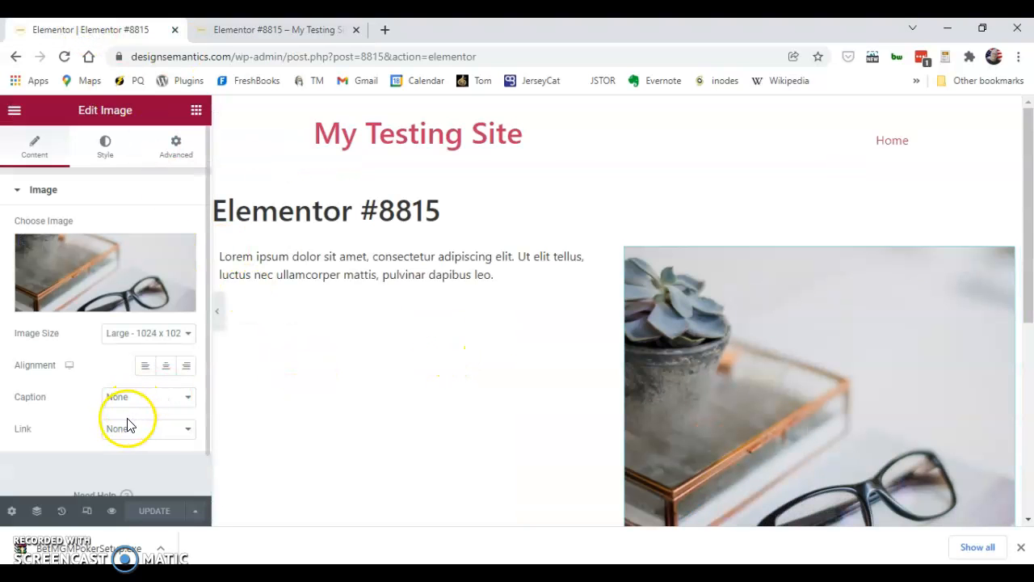
pyautogui.click(179, 333)
pyautogui.click(167, 362)
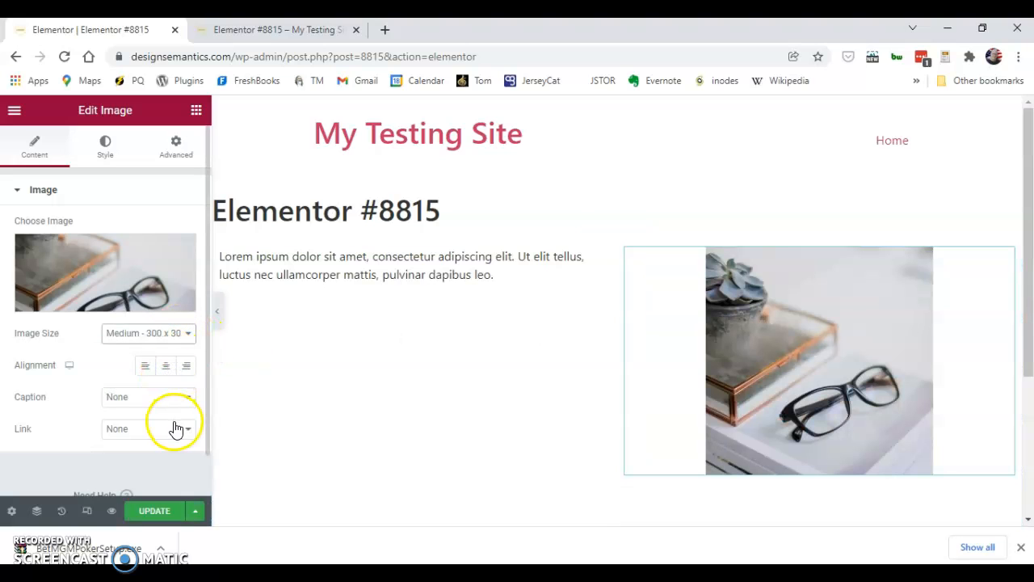
pyautogui.click(146, 368)
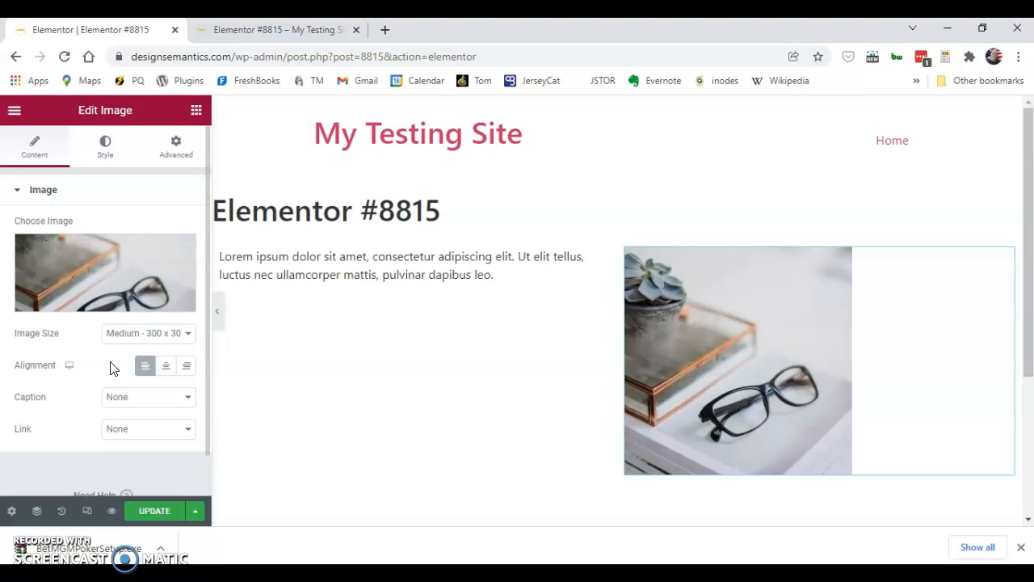
pyautogui.click(148, 513)
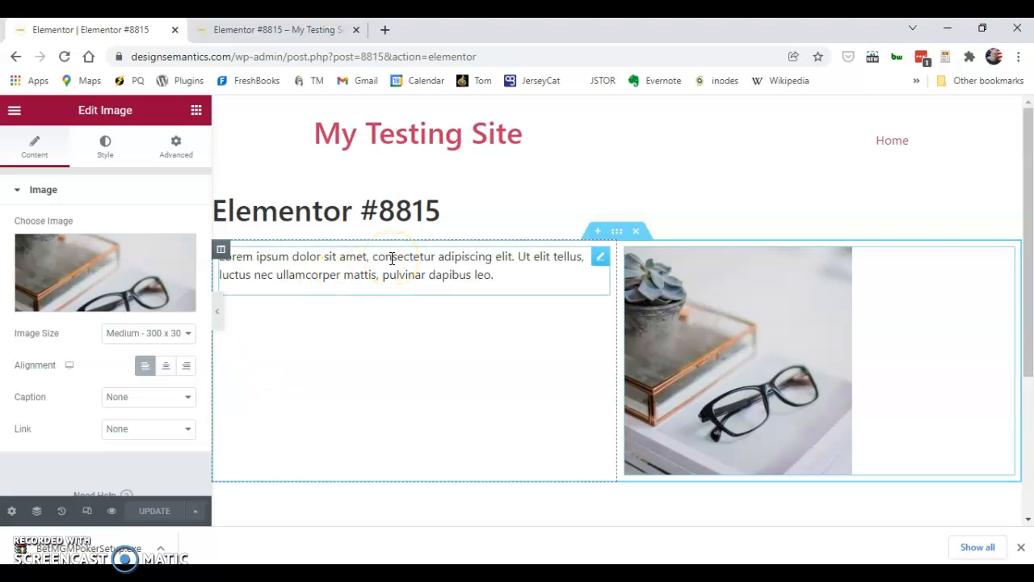
# Step: Set the lorem ipsum paragraph's text color to the global color Saved Color #5
pyautogui.click(444, 257)
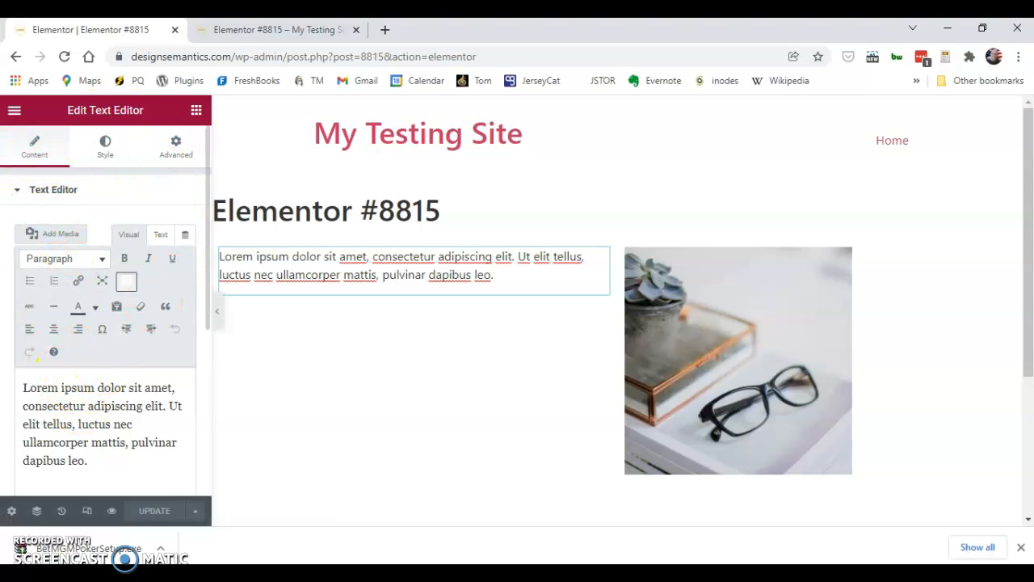
pyautogui.click(44, 153)
pyautogui.click(109, 147)
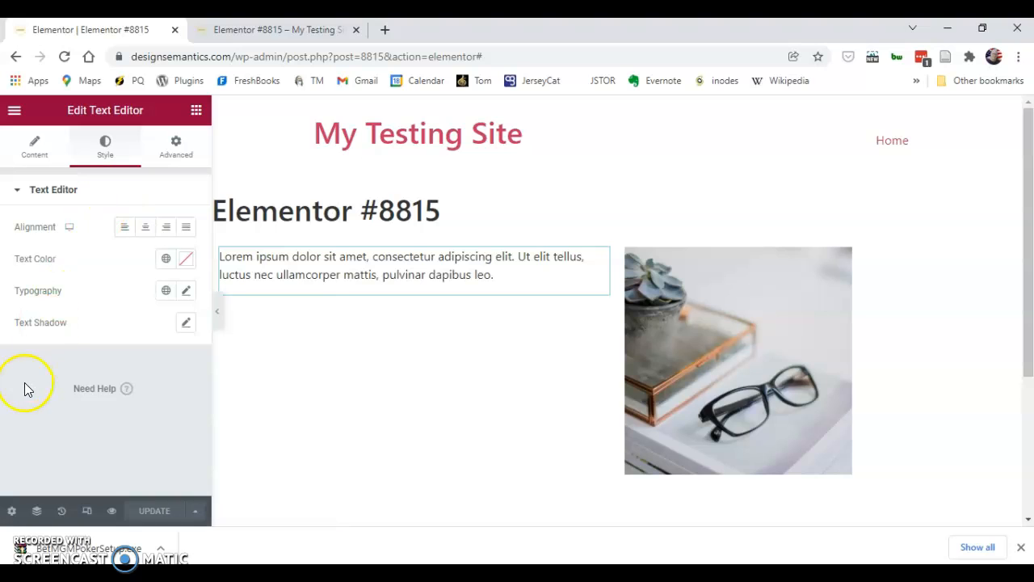
pyautogui.click(166, 260)
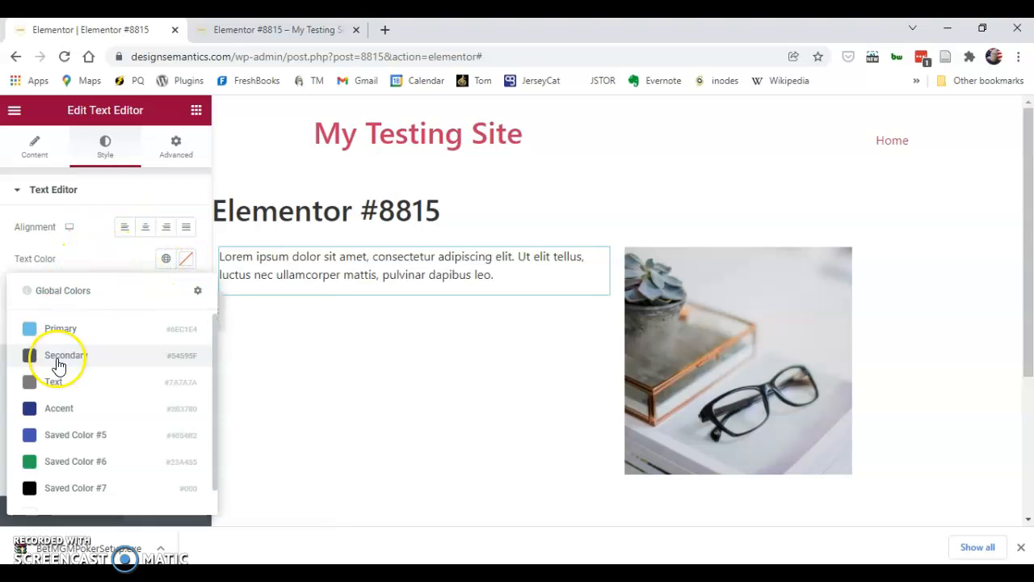
pyautogui.click(103, 434)
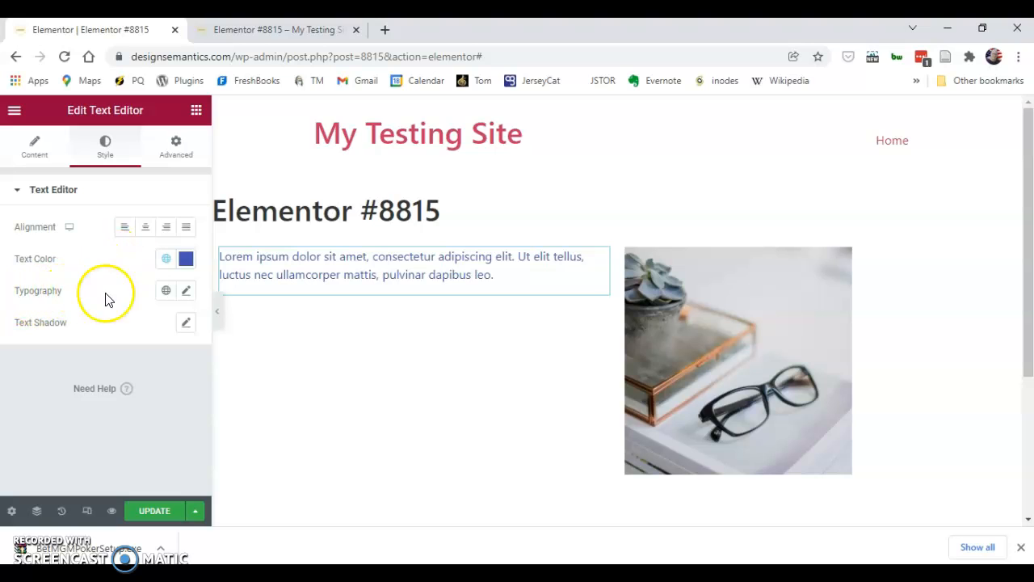
# Step: Set the paragraph's typography to 23 px size and Bold weight, and update the page
pyautogui.click(186, 292)
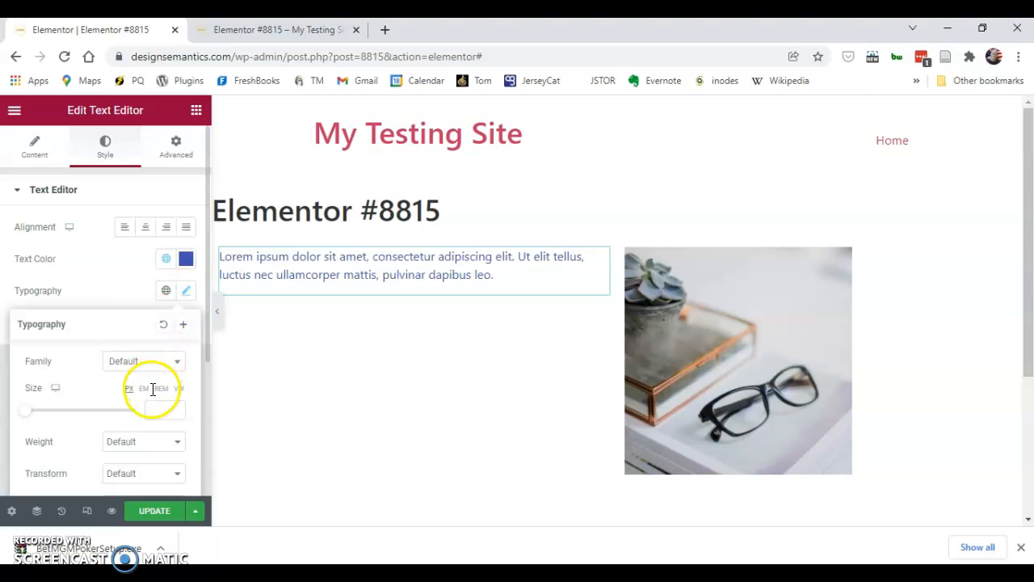
pyautogui.moveTo(26, 412); pyautogui.dragTo(38, 410)
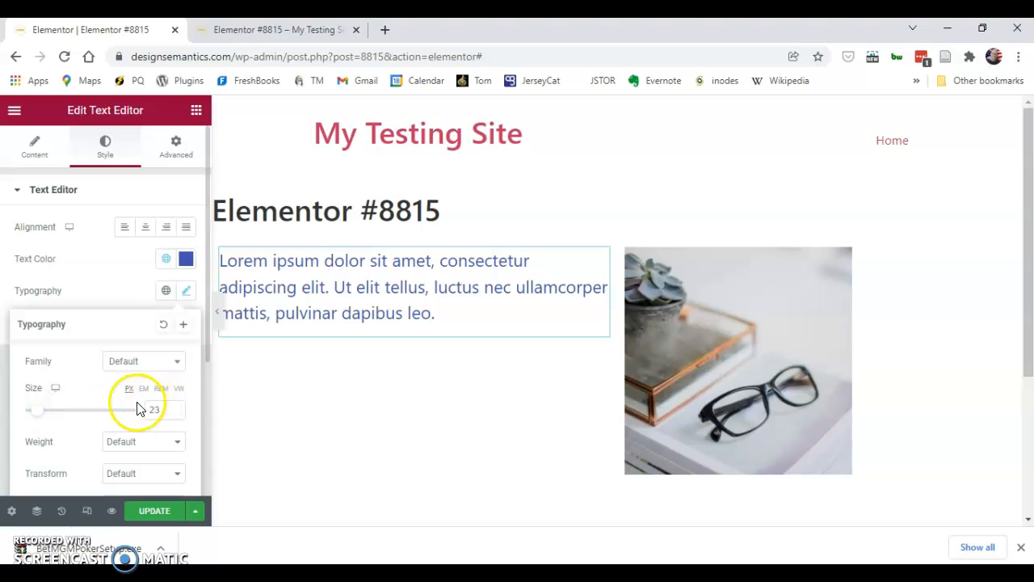
pyautogui.click(169, 442)
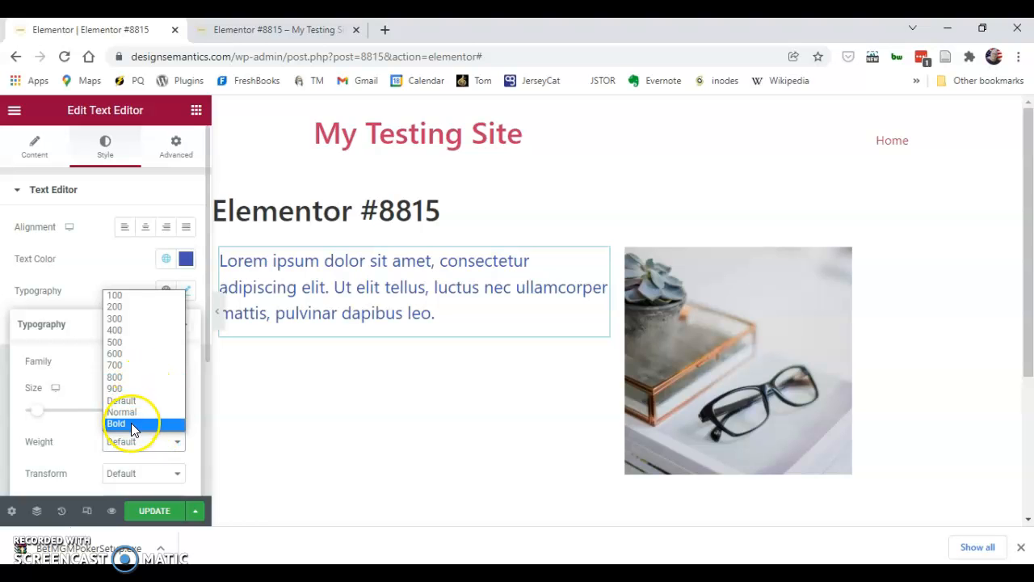
pyautogui.click(133, 424)
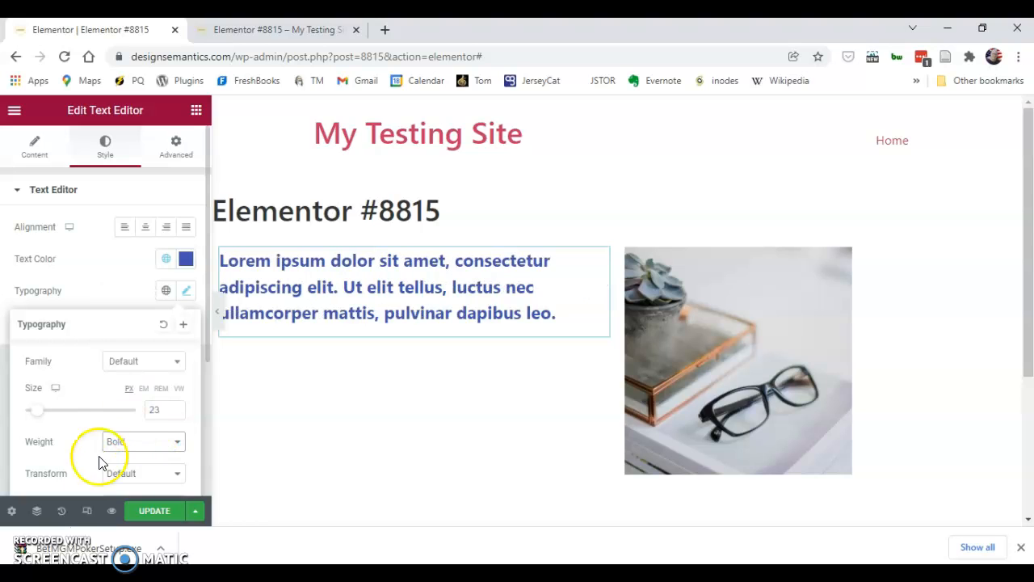
pyautogui.click(154, 512)
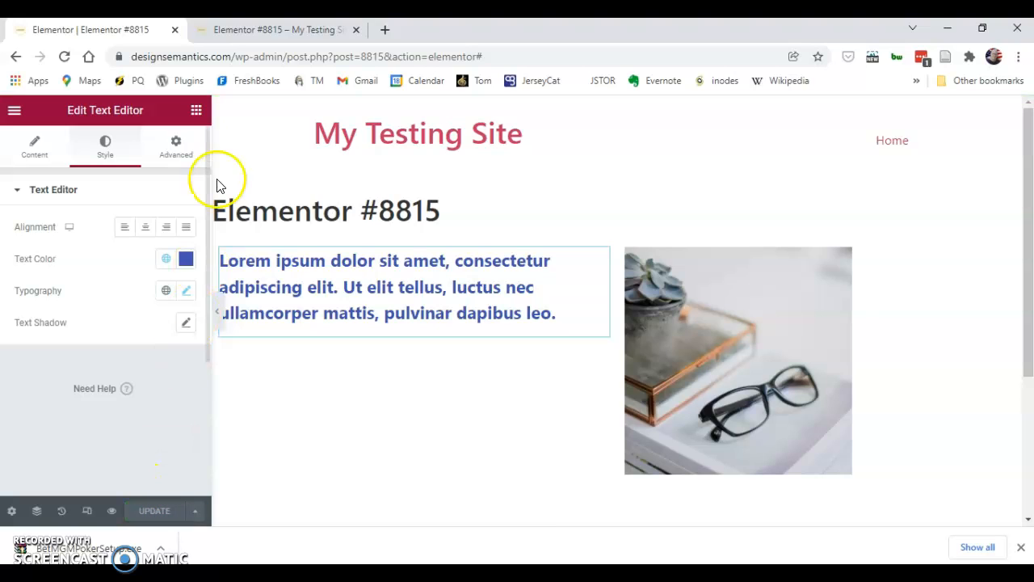
# Step: Preview the updated page, close the outdated live-page tab, and examine the page title above the section
pyautogui.click(255, 31)
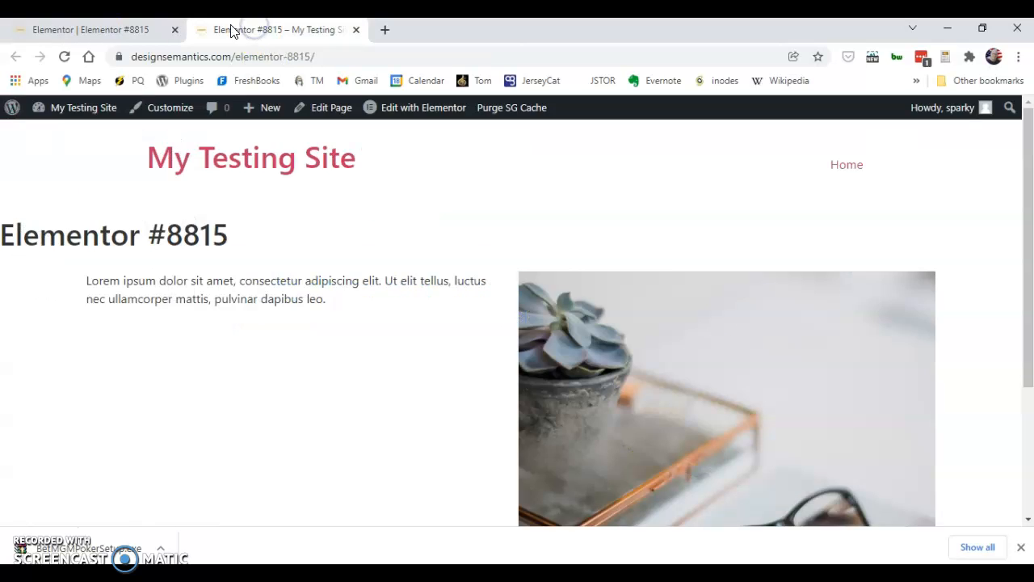
pyautogui.click(111, 25)
pyautogui.click(112, 508)
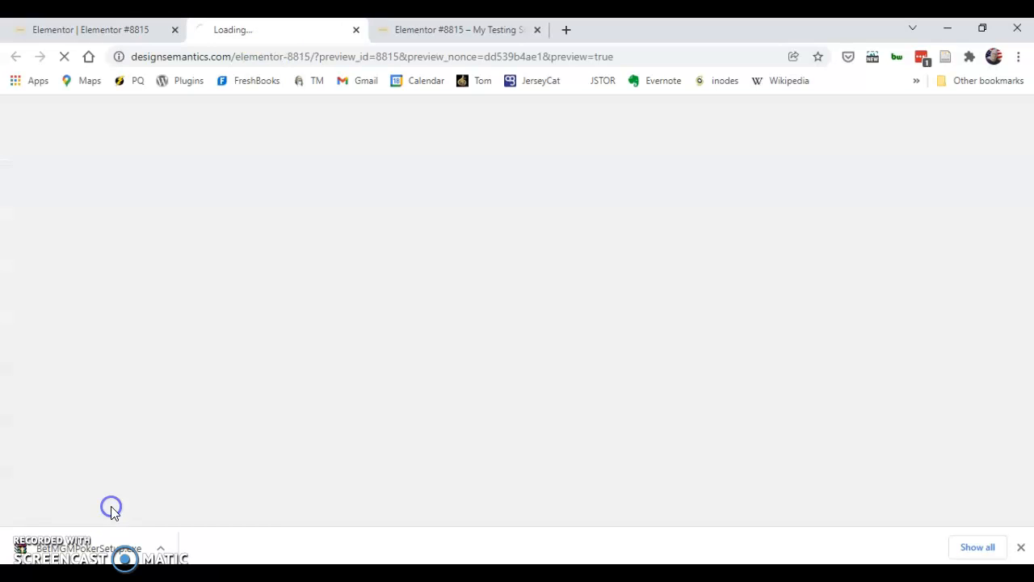
pyautogui.click(538, 31)
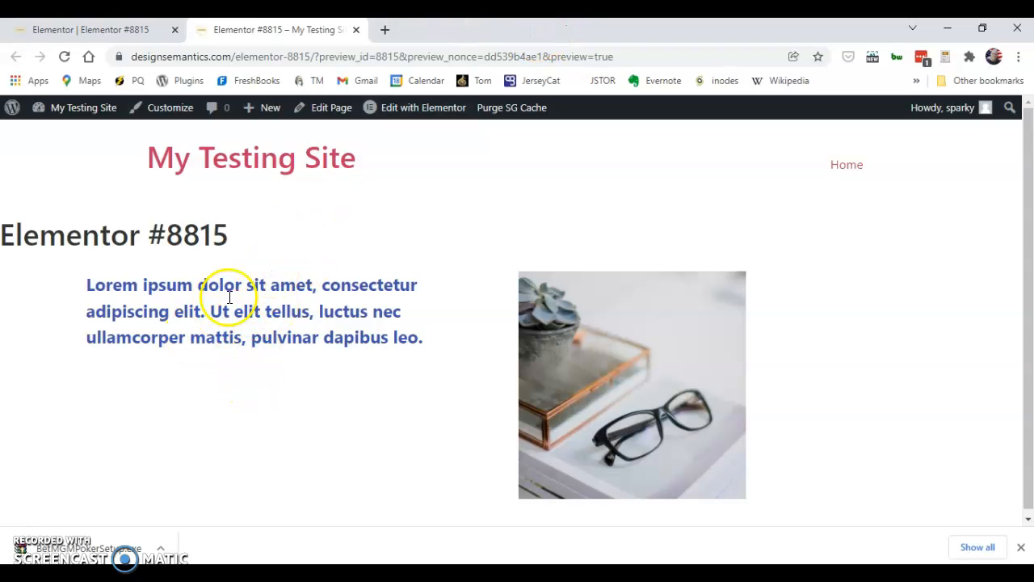
pyautogui.moveTo(23, 237); pyautogui.dragTo(179, 228)
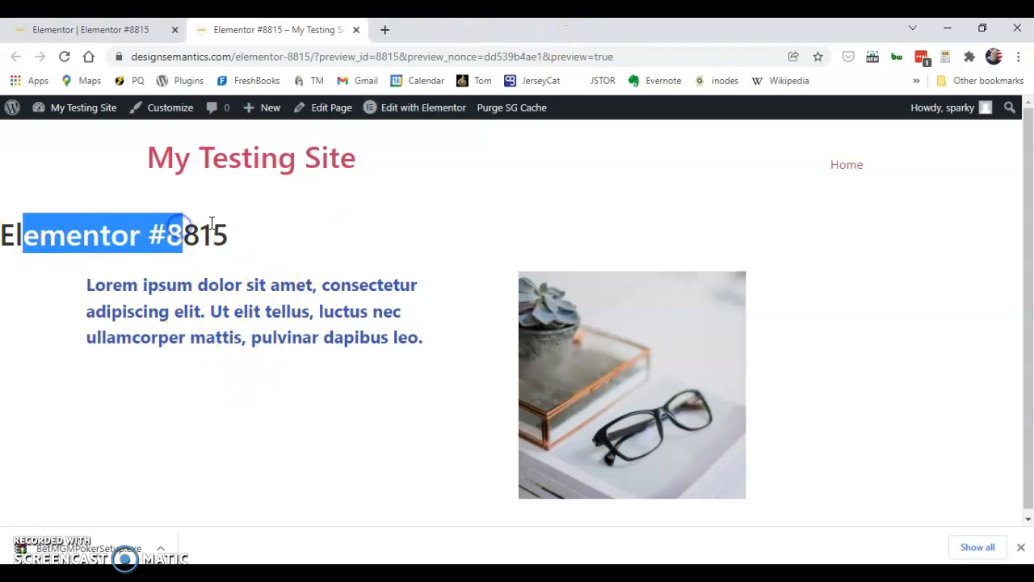
# Step: Return to the Elementor editor and exit to the page's WordPress edit screen
pyautogui.click(211, 223)
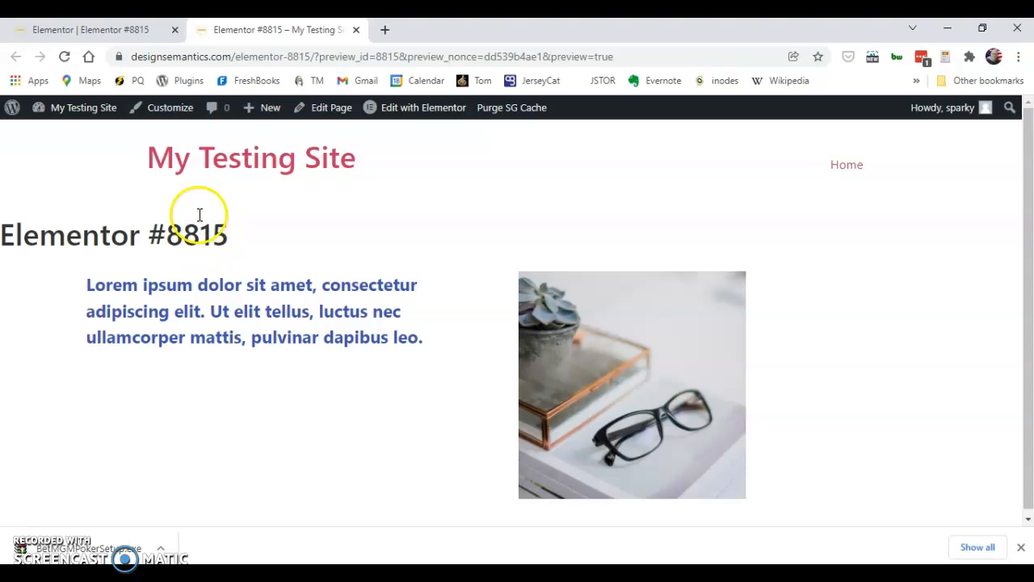
pyautogui.click(107, 29)
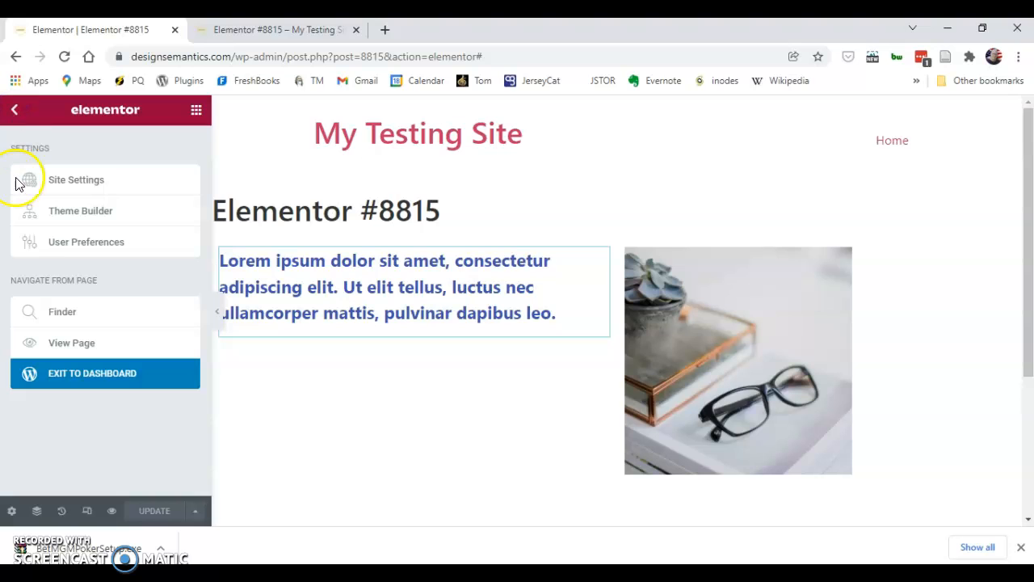
pyautogui.click(79, 379)
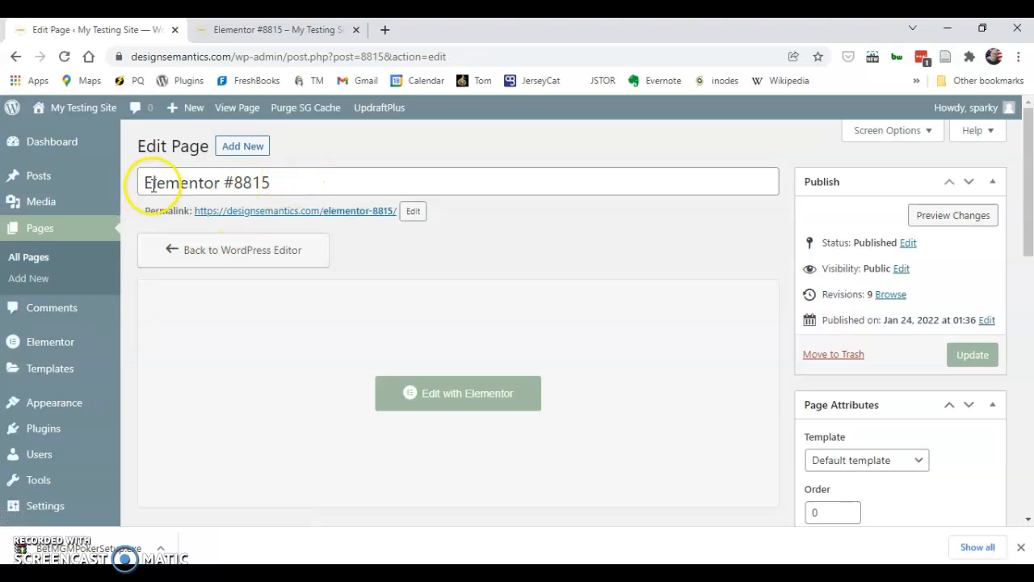
# Step: Update the page with its title changed to "Elementor Lesson" and preview the changes
pyautogui.click(321, 184)
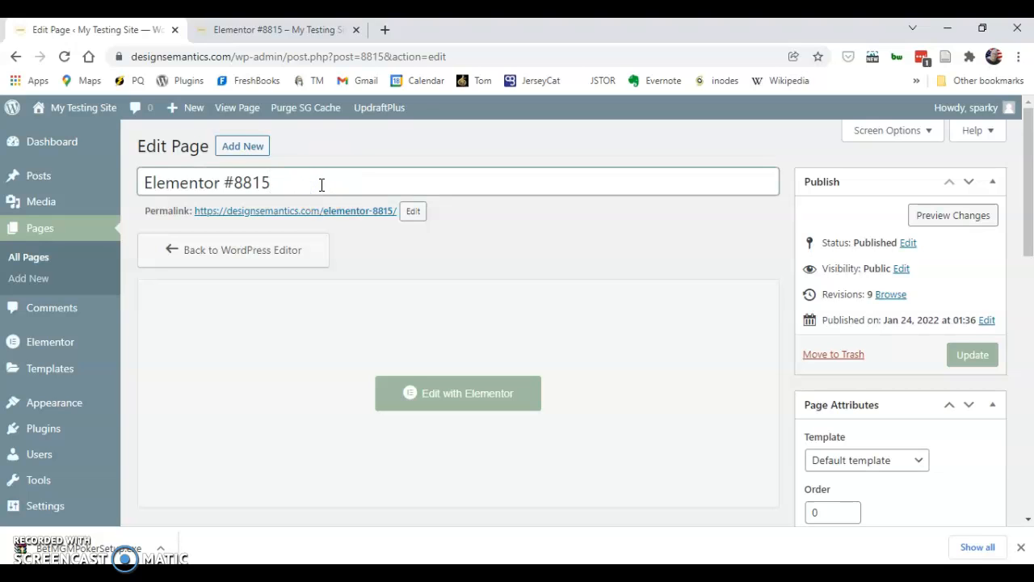
pyautogui.hotkey('ctrl', 'shift', 'Left')
pyautogui.hotkey('ctrl', 'shift', 'Left')
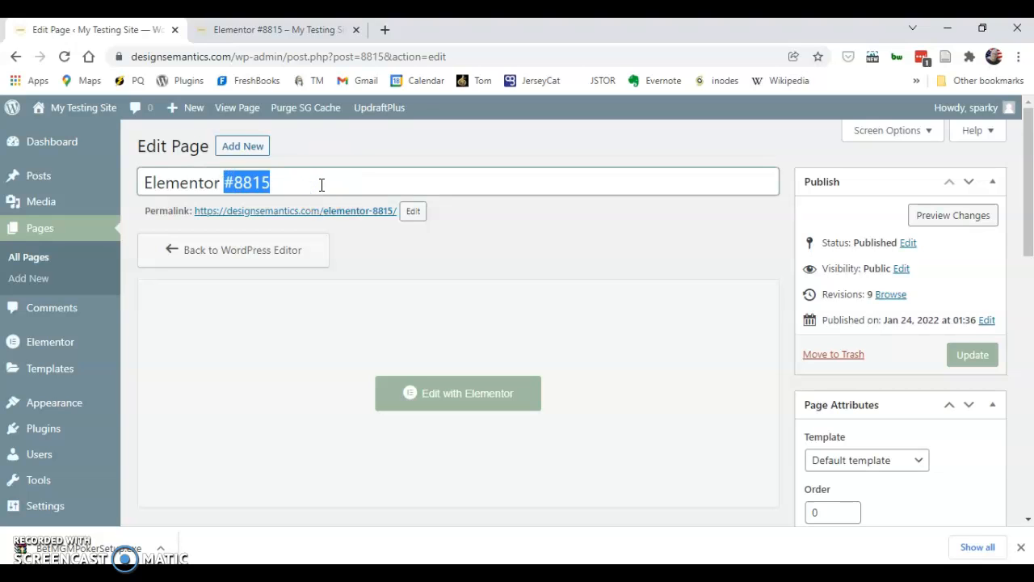
pyautogui.write('Lesson')
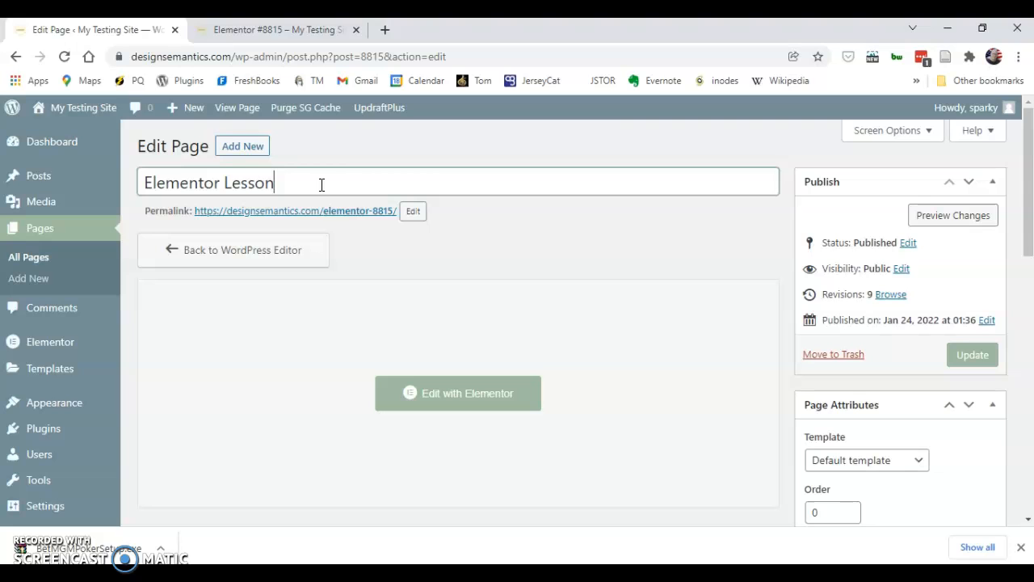
pyautogui.click(972, 354)
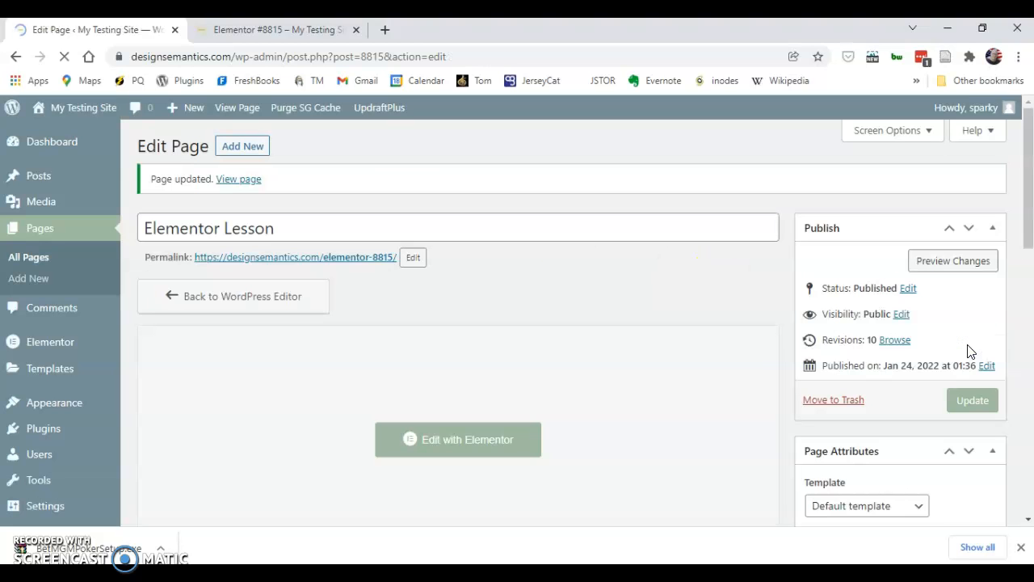
pyautogui.click(941, 261)
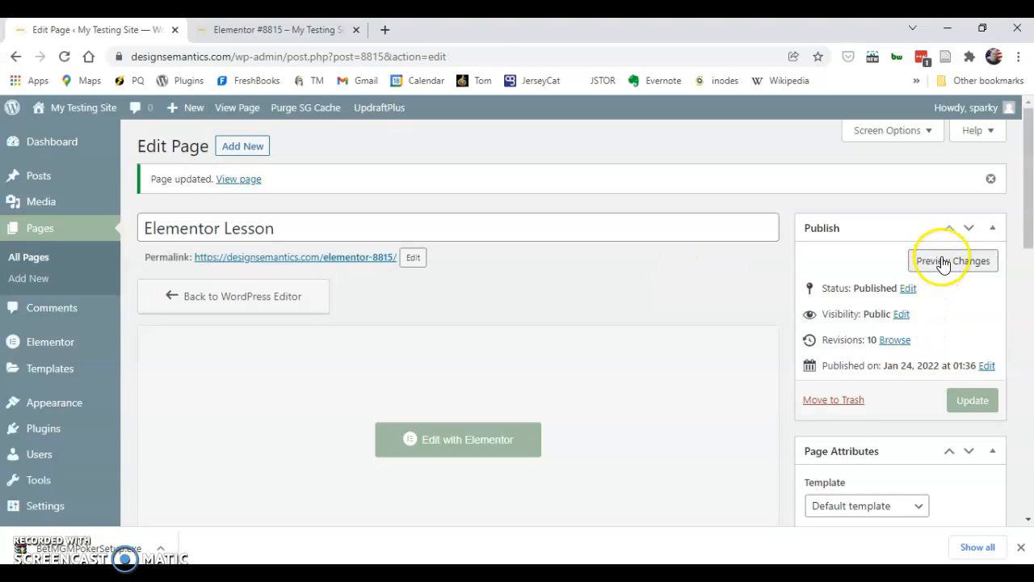